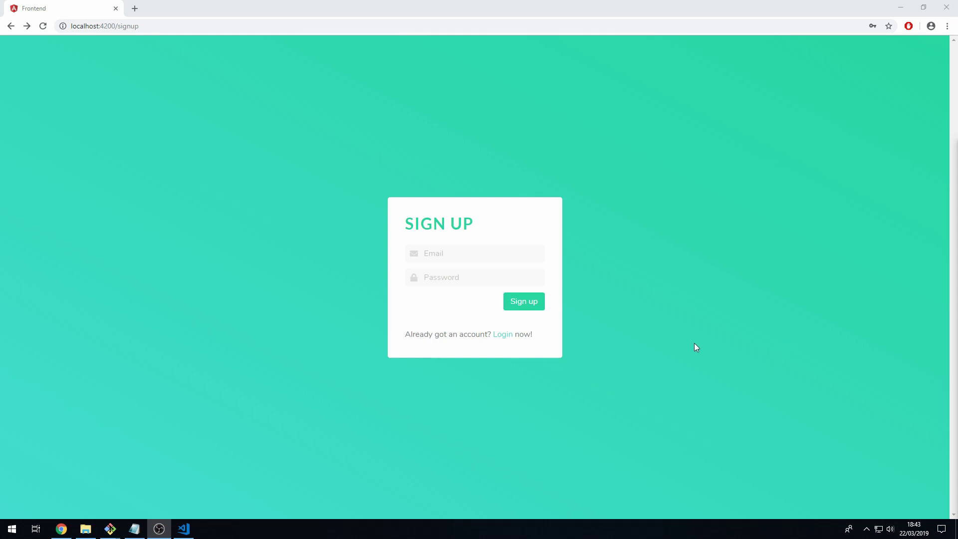
Sign up for a new Task Manager account with an email address and password.
left_click(537, 254)
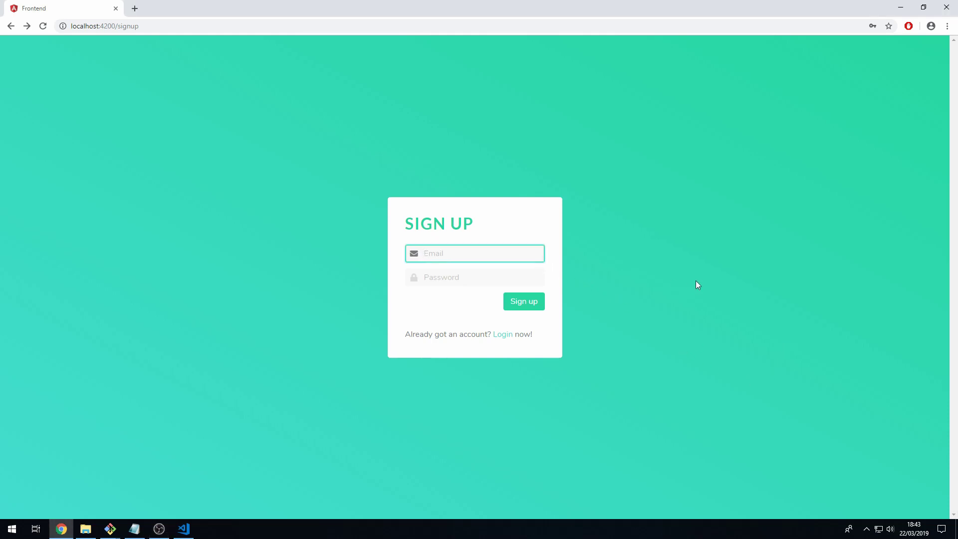
type("johndoe@test.com")
key("Tab")
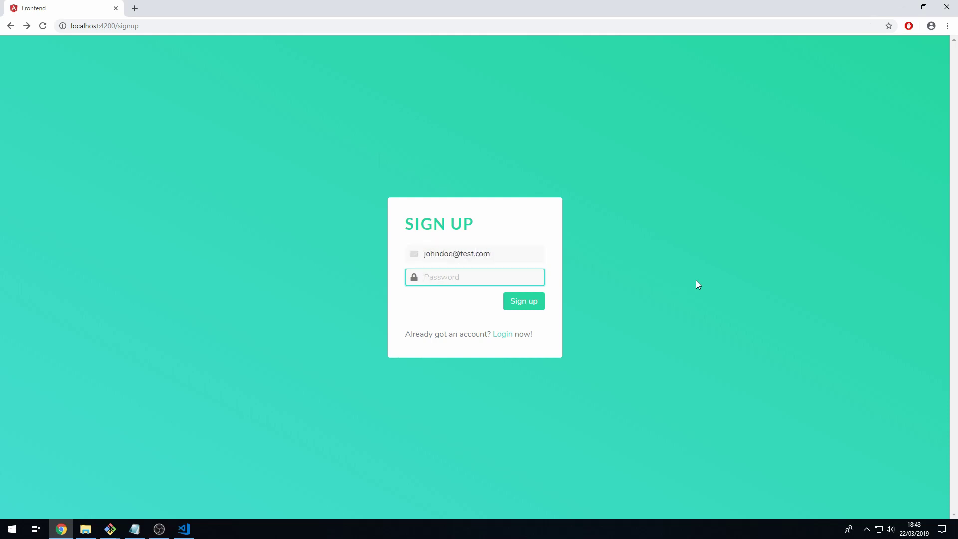
type("johndoe123")
left_click(531, 308)
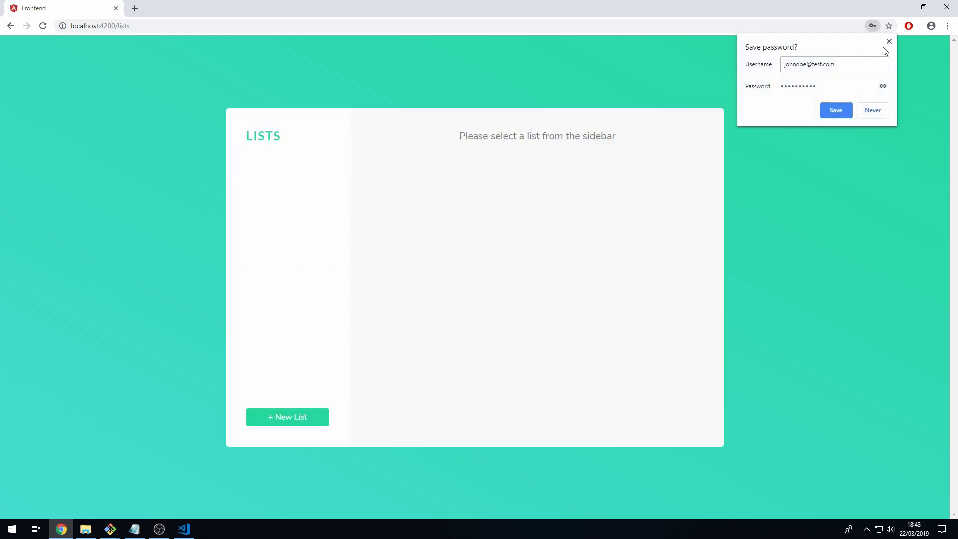
Dismiss the browser's save-password prompt and create a list named 'Holiday Prep'.
left_click(888, 42)
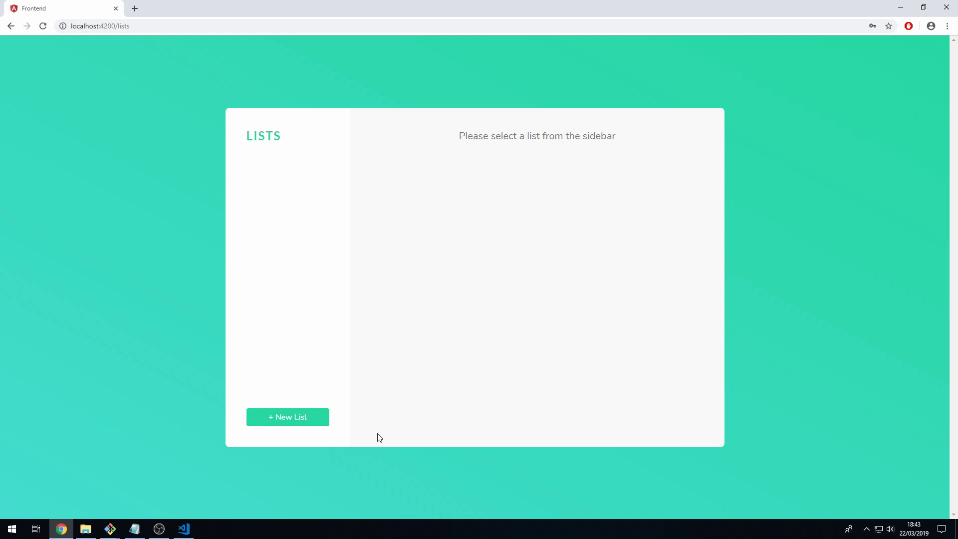
left_click(313, 421)
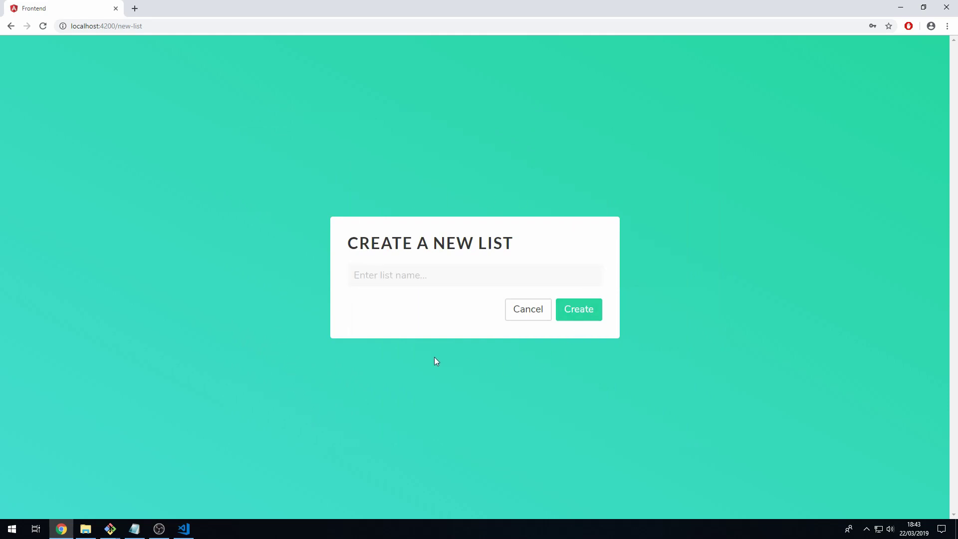
left_click(433, 283)
left_click(458, 282)
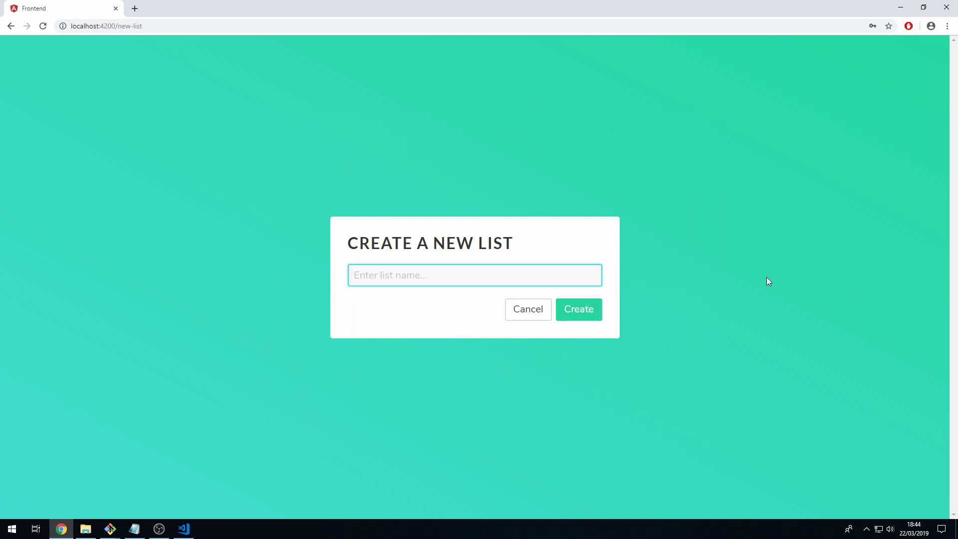
type("Holiday Prep")
left_click(596, 309)
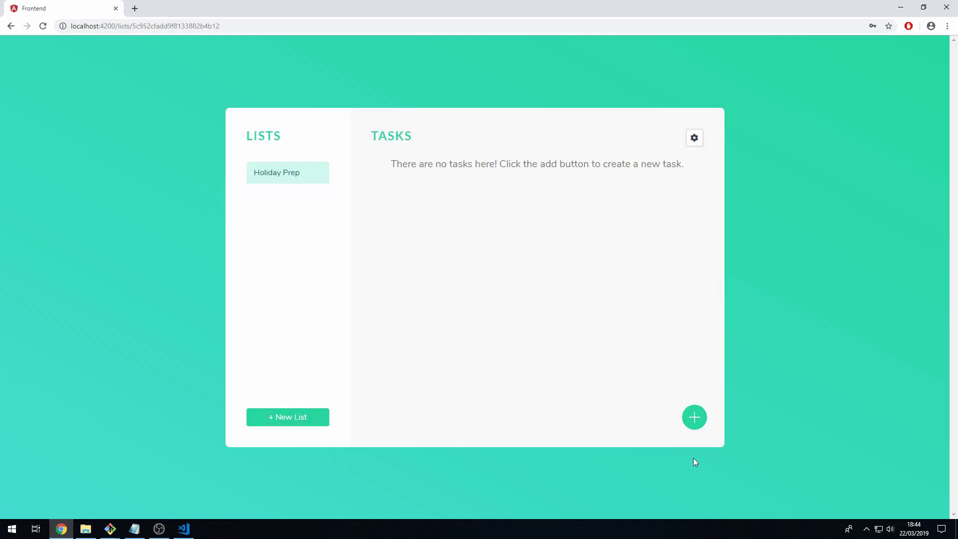
Add the task 'Check in for flights' to the Holiday Prep list.
left_click(694, 422)
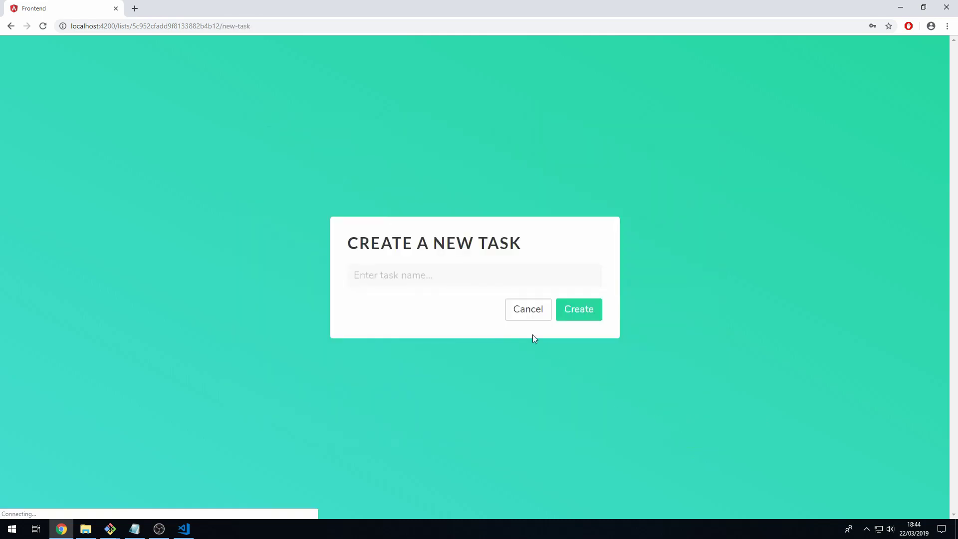
left_click(482, 283)
type("Ch")
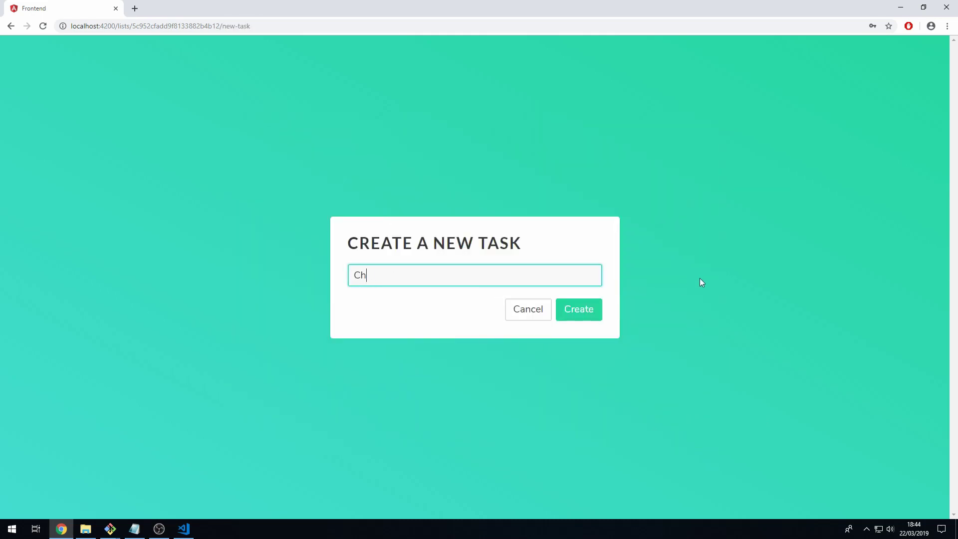
type("eck in for flights")
left_click(576, 324)
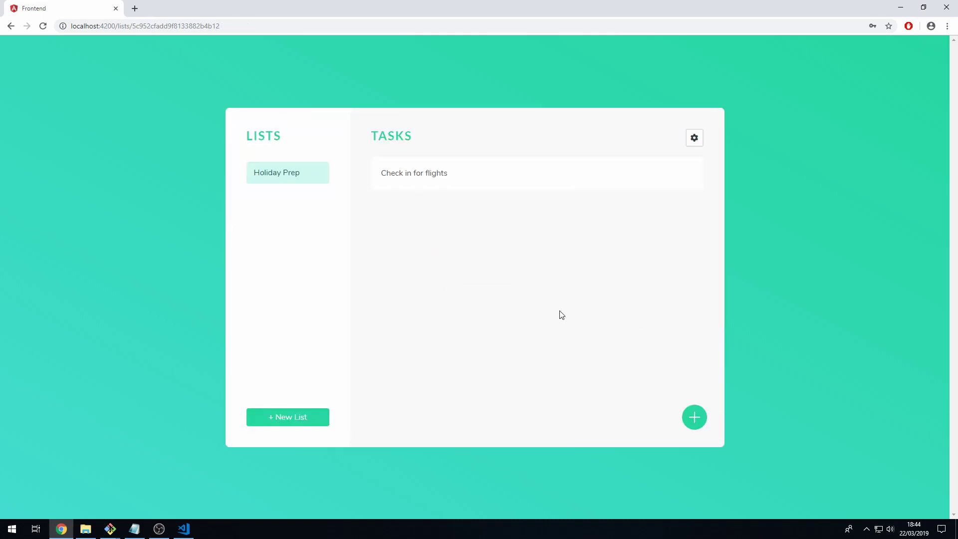
Edit Holiday Prep's 'Check in for flights' task and save it as 'Confirm car rental'.
mouse_move(524, 186)
left_click(660, 179)
left_click(497, 278)
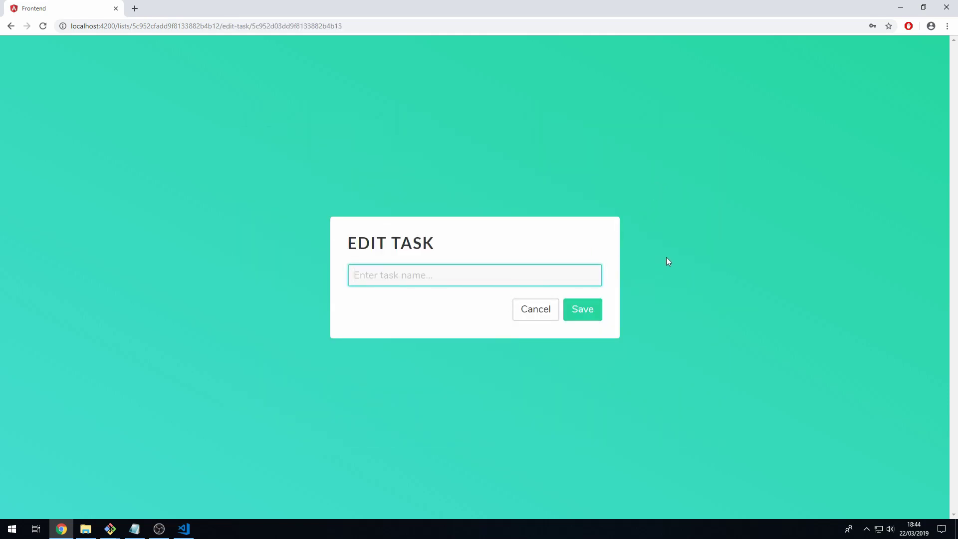
type("Confirm car rental")
left_click(583, 320)
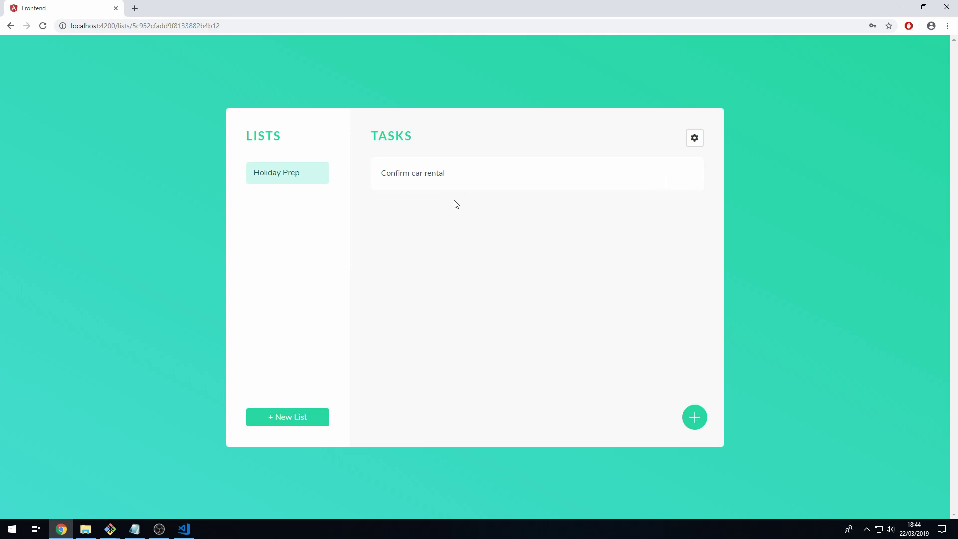
mouse_move(440, 188)
Add 'Check in for flights' as a second Holiday Prep task below 'Confirm car rental'.
left_click(694, 417)
left_click(522, 282)
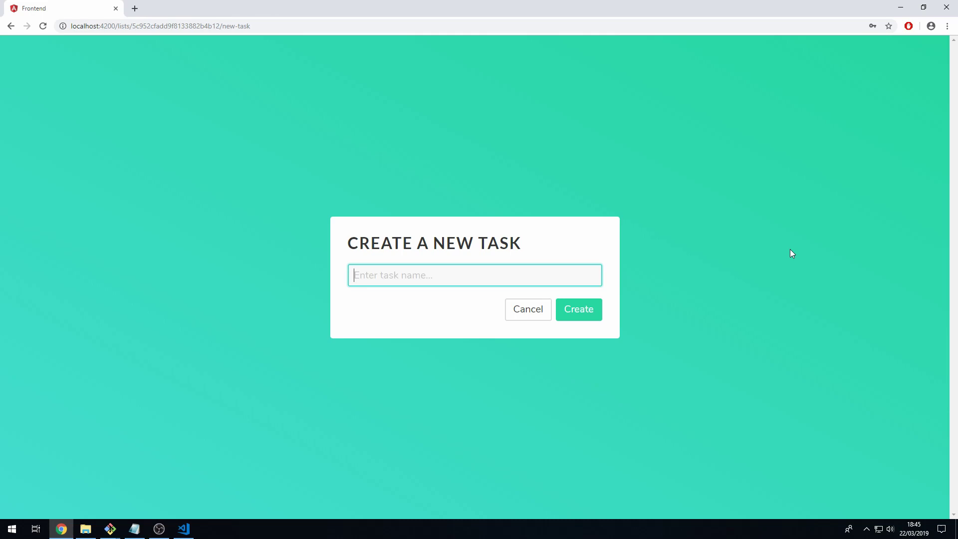
type("Check in for flights")
left_click(579, 309)
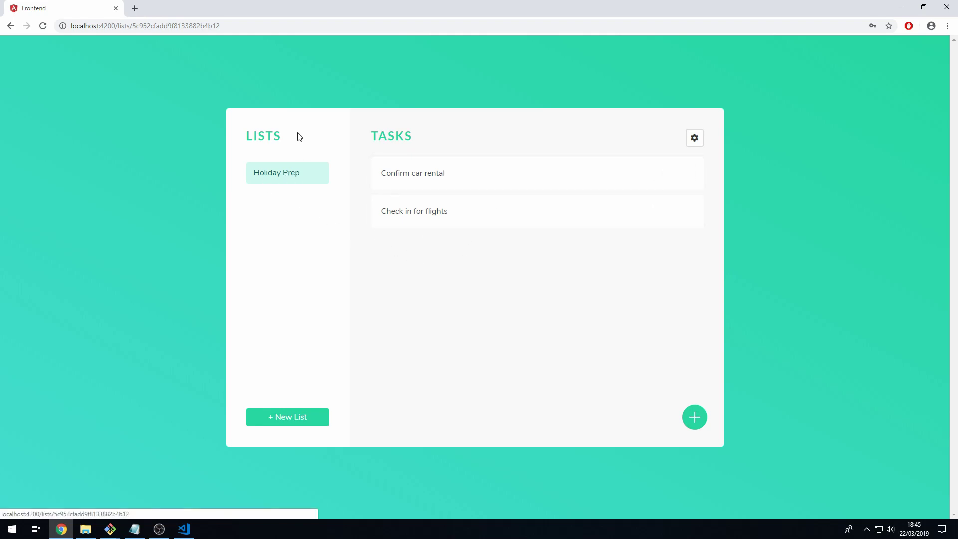
Create a second list named 'Meetings'.
left_click(312, 423)
left_click(427, 275)
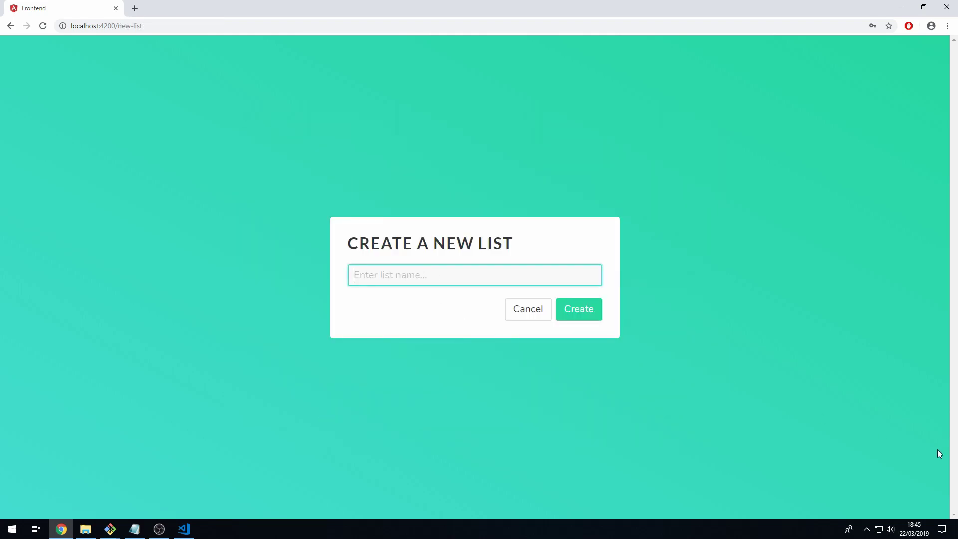
type("Meetings")
left_click(576, 318)
Add a meeting-cancellation task to Meetings, capitalising the name's first letter.
left_click(697, 414)
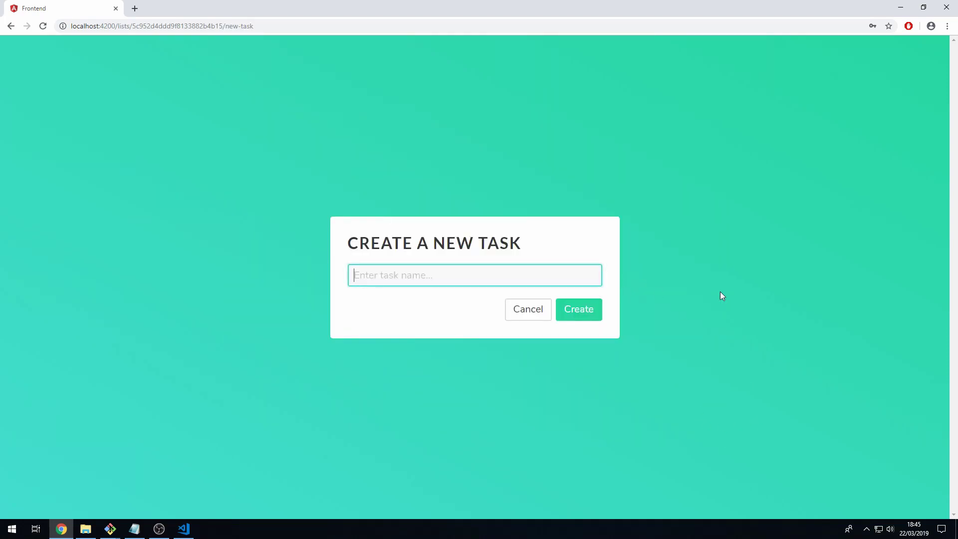
type("Cancel meeting with fernan")
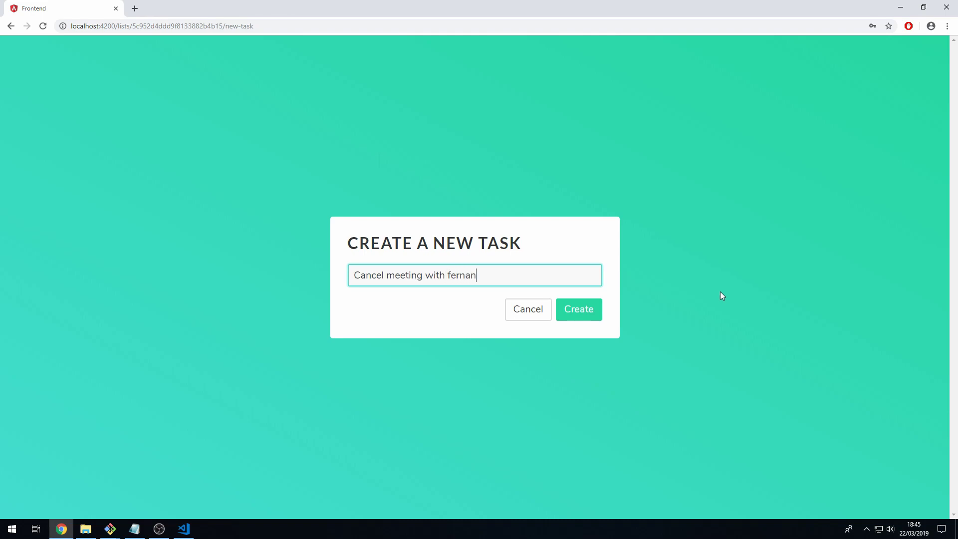
type("do")
key("ctrl+Left")
key("Delete")
type("F")
left_click(573, 310)
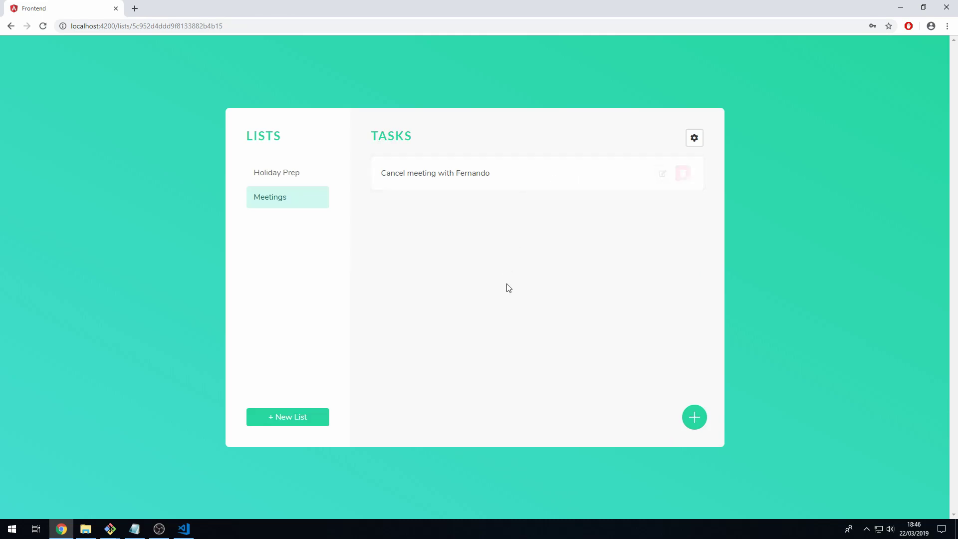
Add 'Reschedule calls with NY team' to Meetings, then open Holiday Prep.
left_click(693, 418)
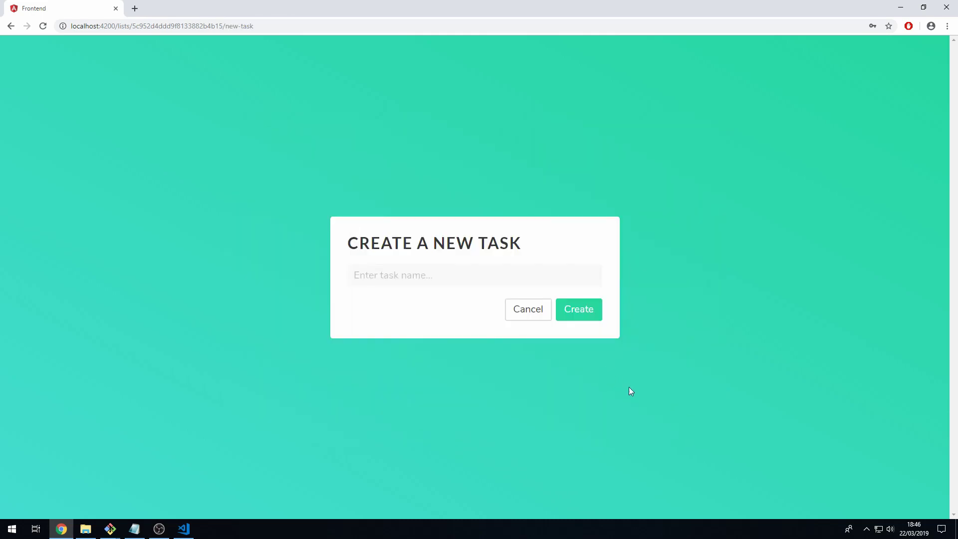
left_click(492, 278)
type("Resche")
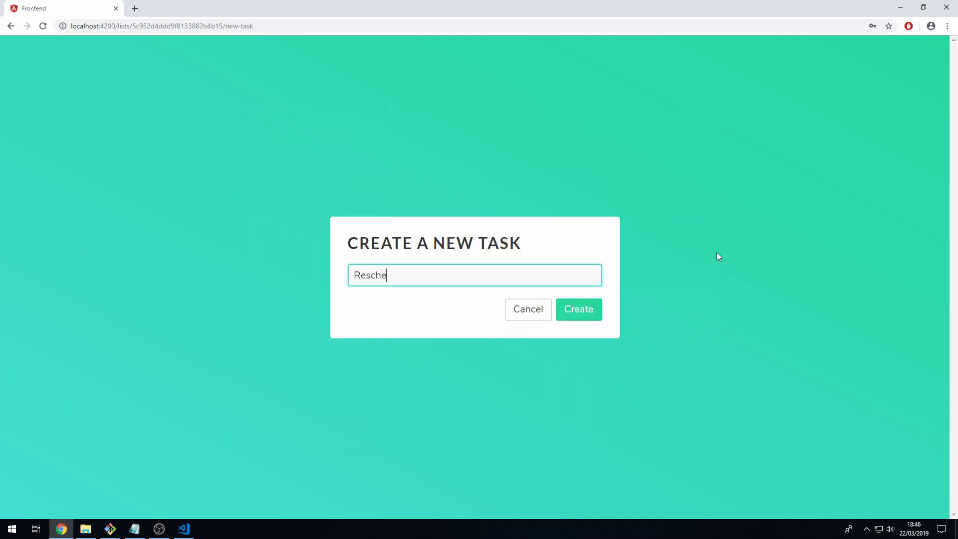
type("dule calls with NY team")
left_click(587, 316)
left_click(268, 174)
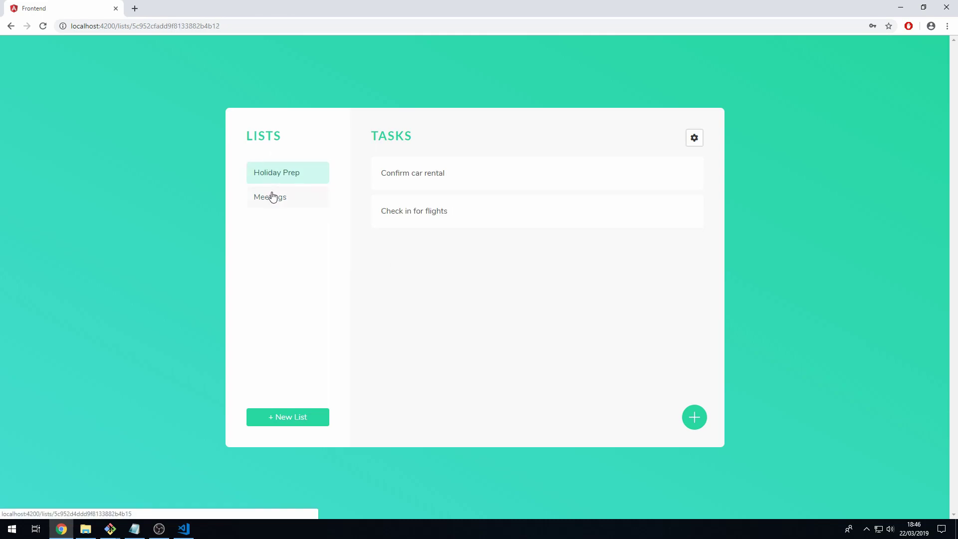
In Meetings, delete 'Reschedule calls with NY team' and mark the meeting-cancellation task completed.
left_click(308, 198)
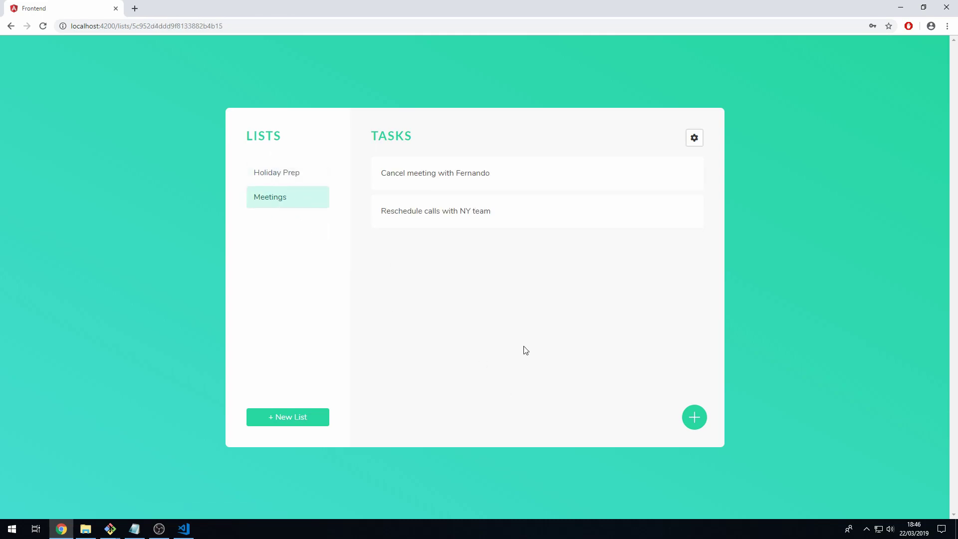
mouse_move(620, 226)
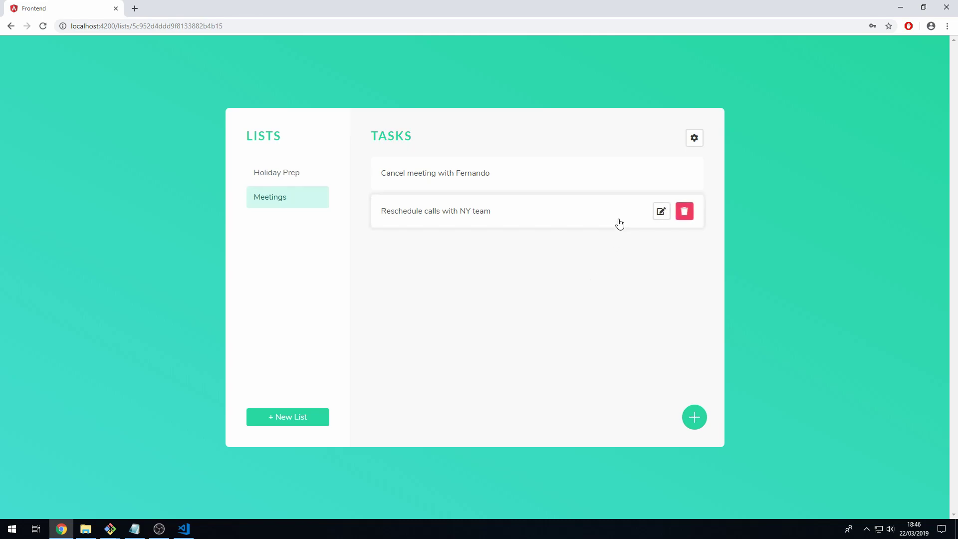
left_click(688, 219)
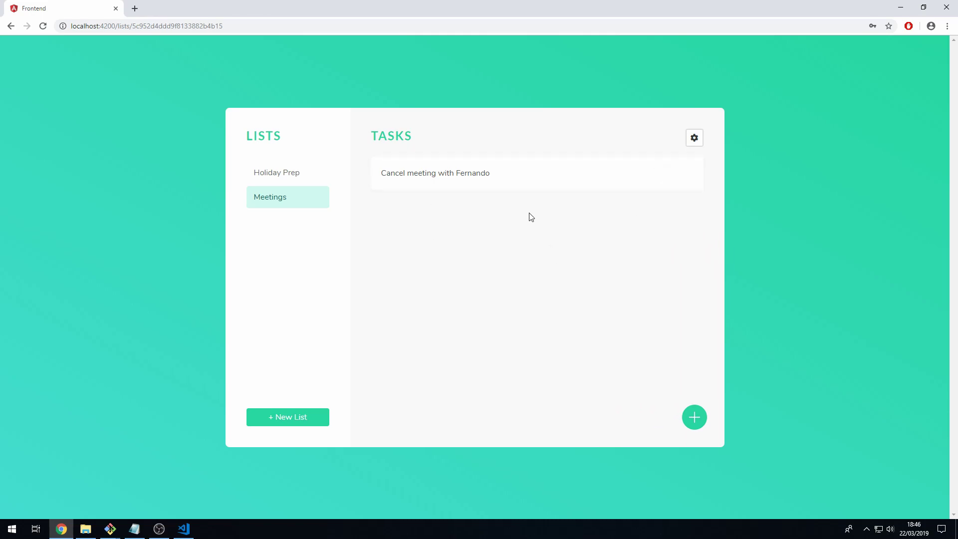
mouse_move(509, 181)
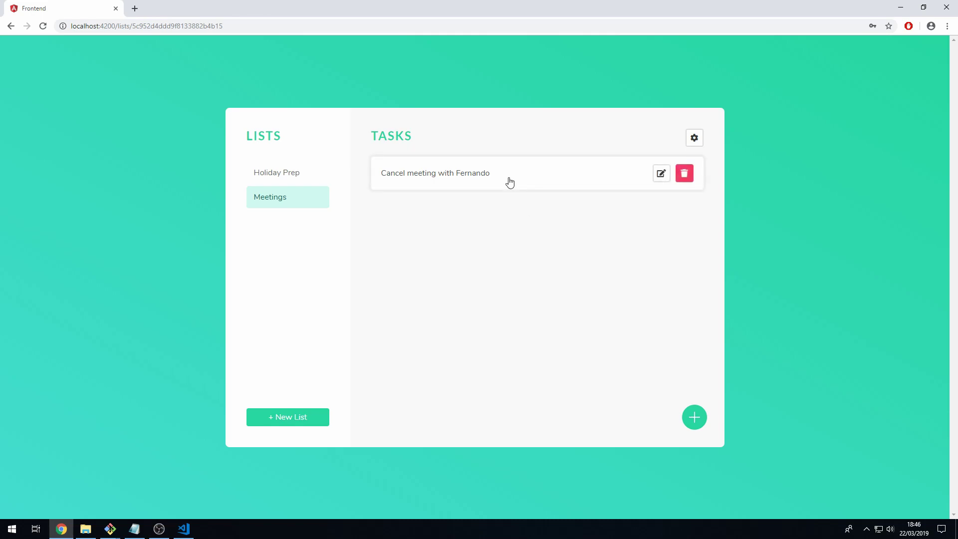
left_click(509, 181)
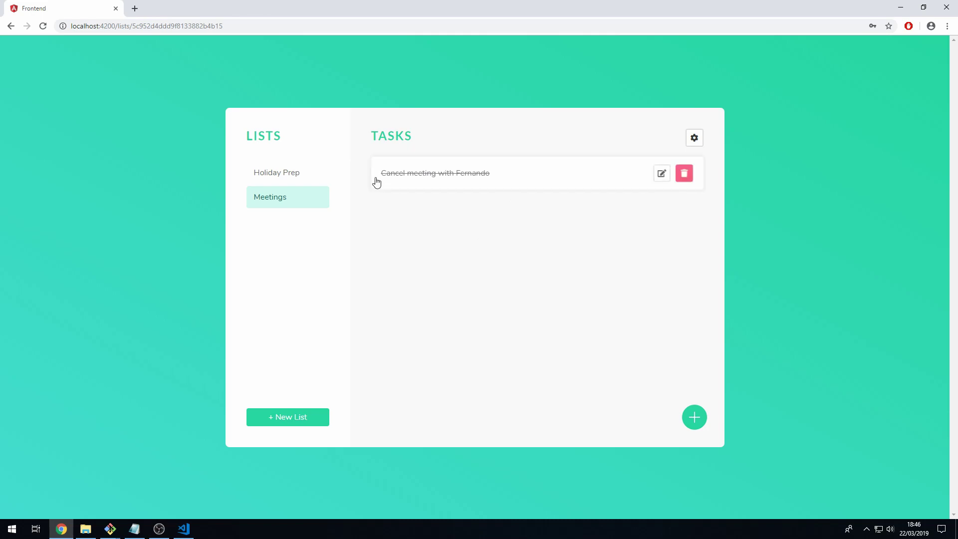
In Holiday Prep, delete 'Check in for flights' and toggle 'Confirm car rental' done and back.
left_click(318, 183)
mouse_move(569, 218)
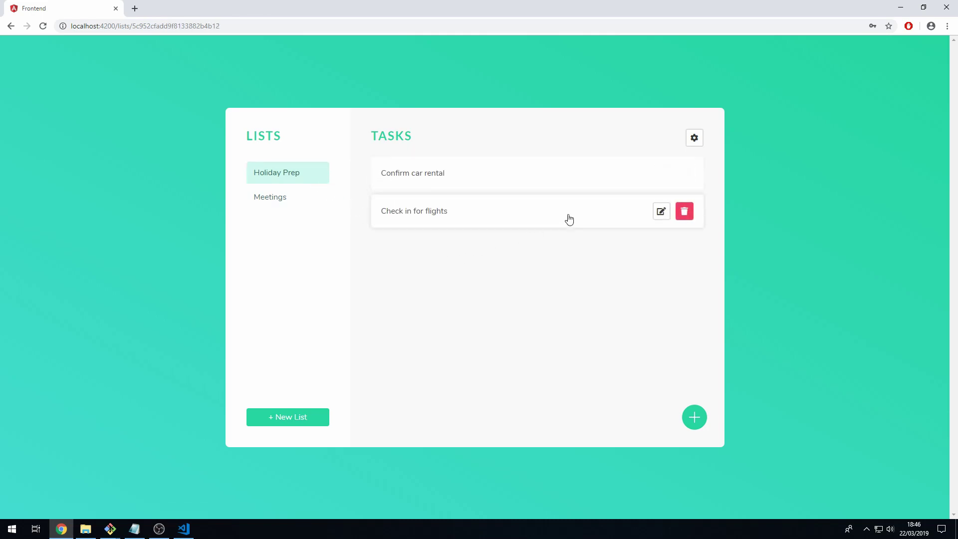
left_click(685, 221)
left_click(432, 175)
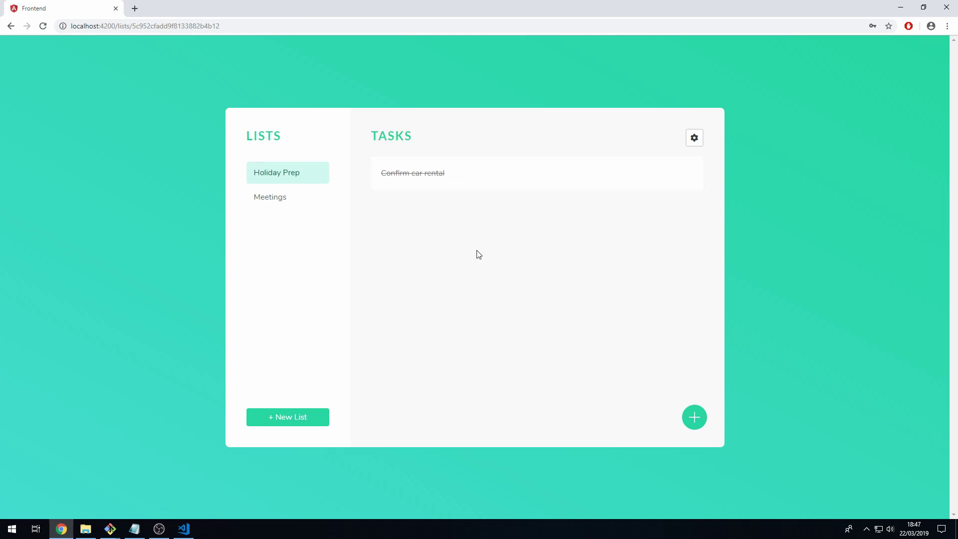
left_click(471, 187)
mouse_move(469, 186)
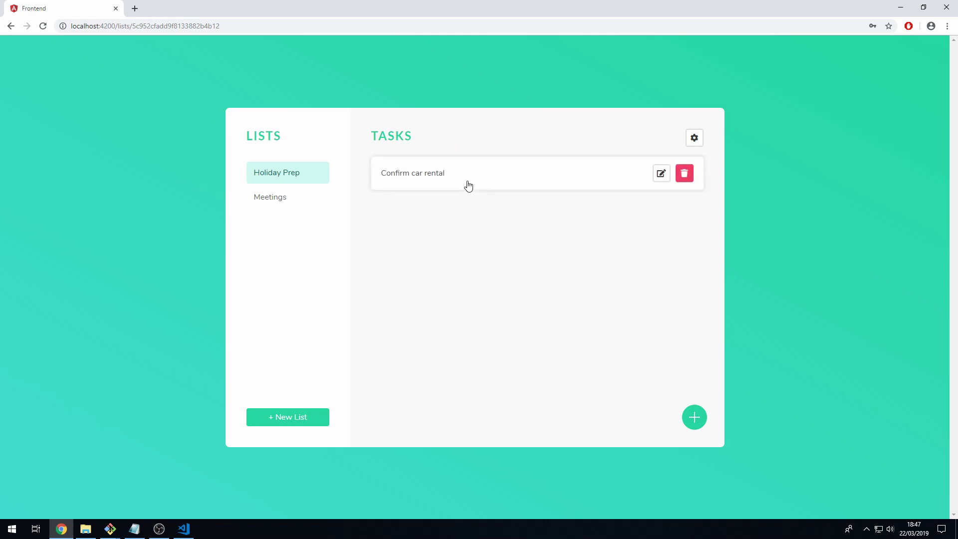
triple_click(466, 186)
left_click(466, 186)
Switch between the two lists, ending on the Meetings list.
left_click(318, 202)
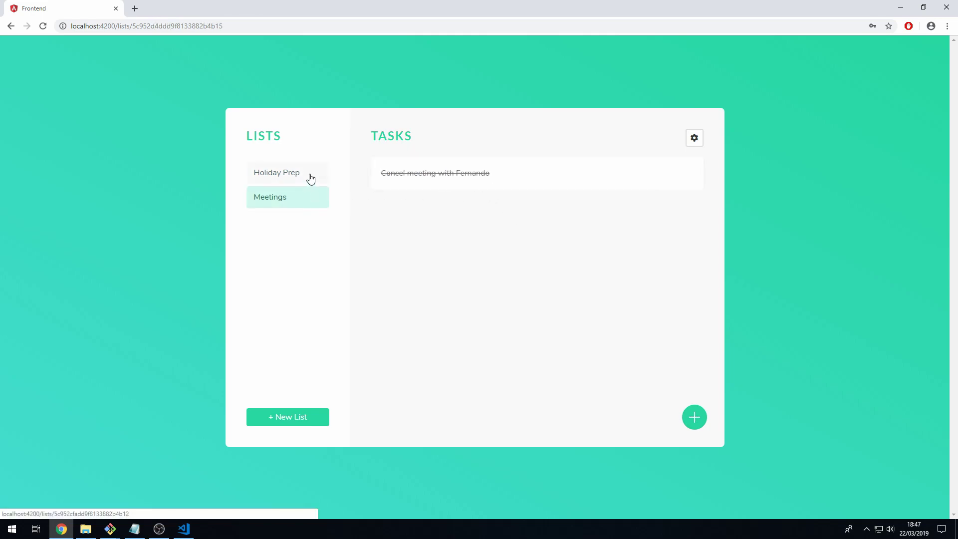
left_click(310, 174)
left_click(310, 194)
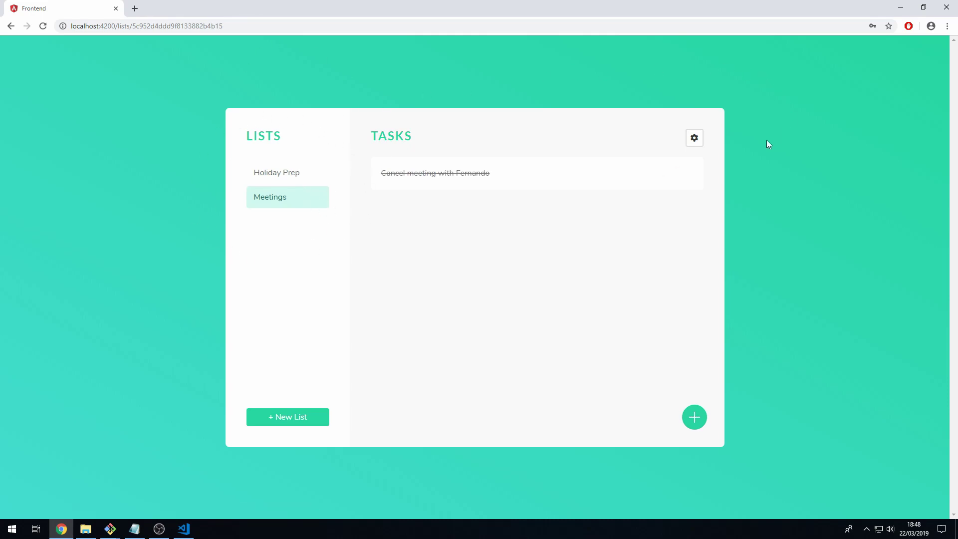
Change the Meetings list's name to 'this has been updated' via its gear menu.
mouse_move(695, 146)
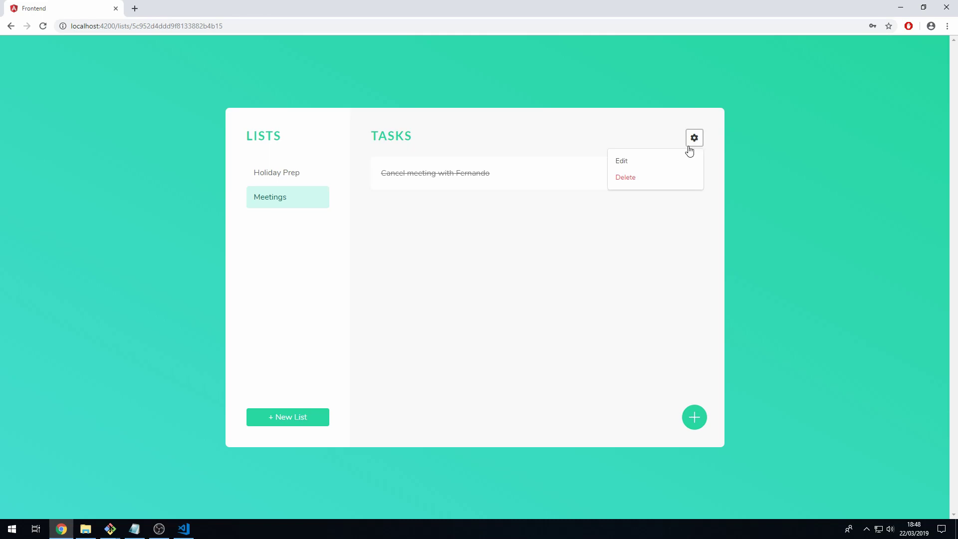
left_click(664, 168)
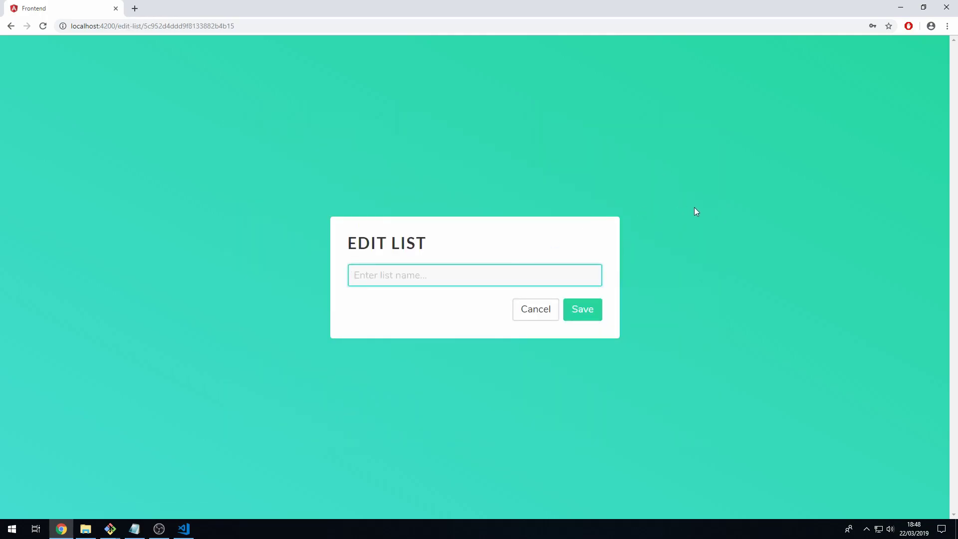
type("this has been updated")
left_click(590, 315)
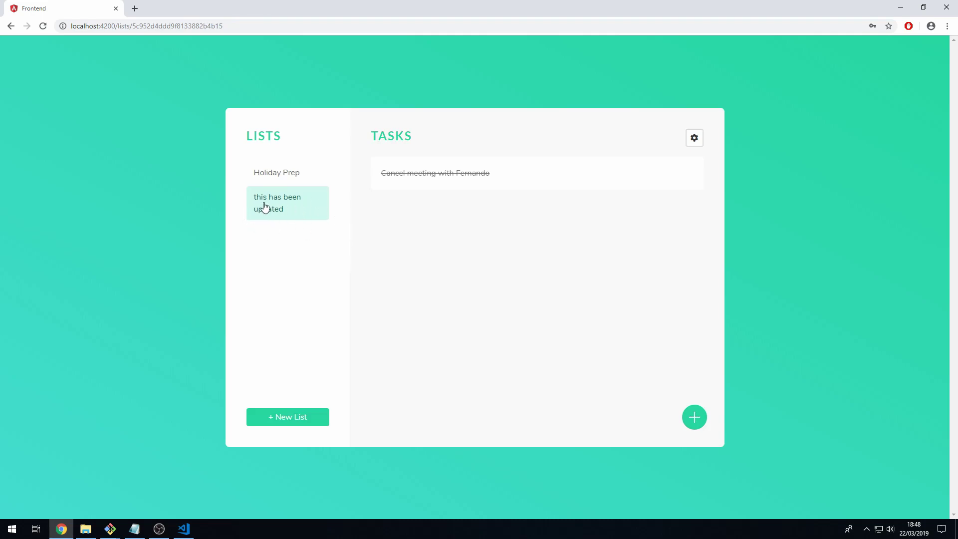
Delete the 'this has been updated' list from the gear menu and return to Holiday Prep.
left_click(693, 137)
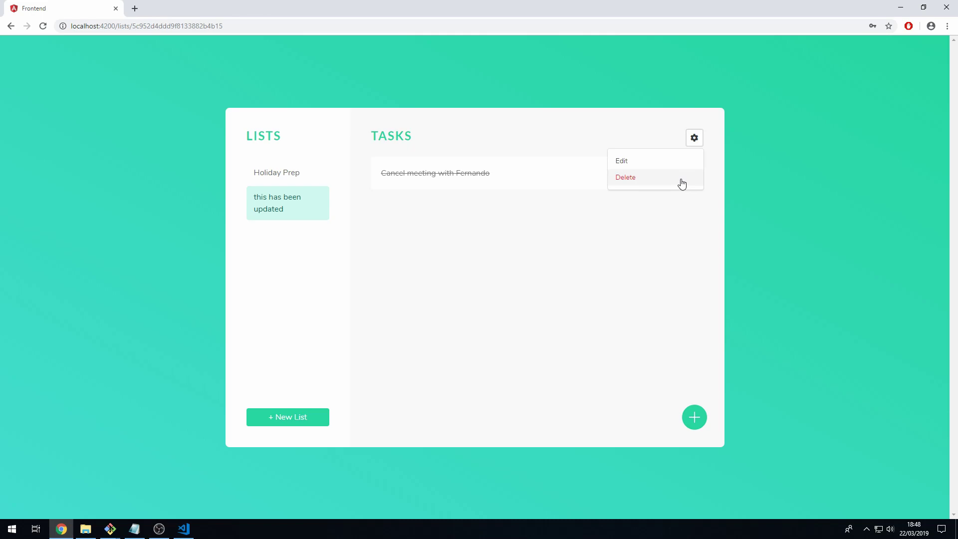
left_click(681, 183)
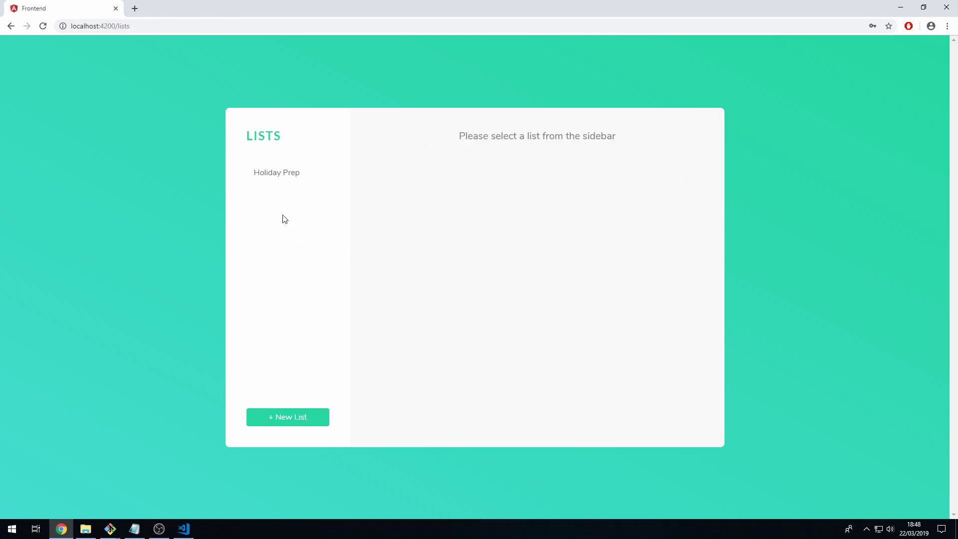
left_click(288, 179)
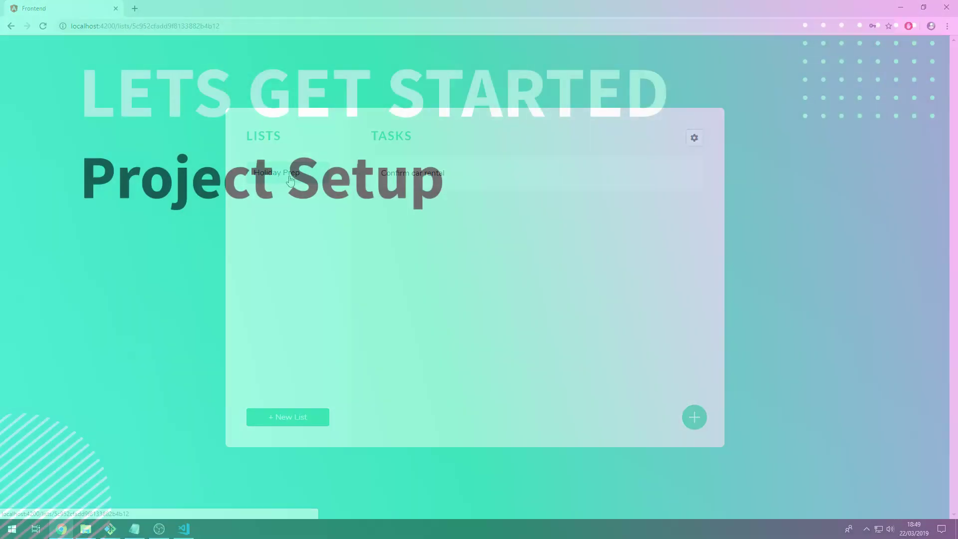